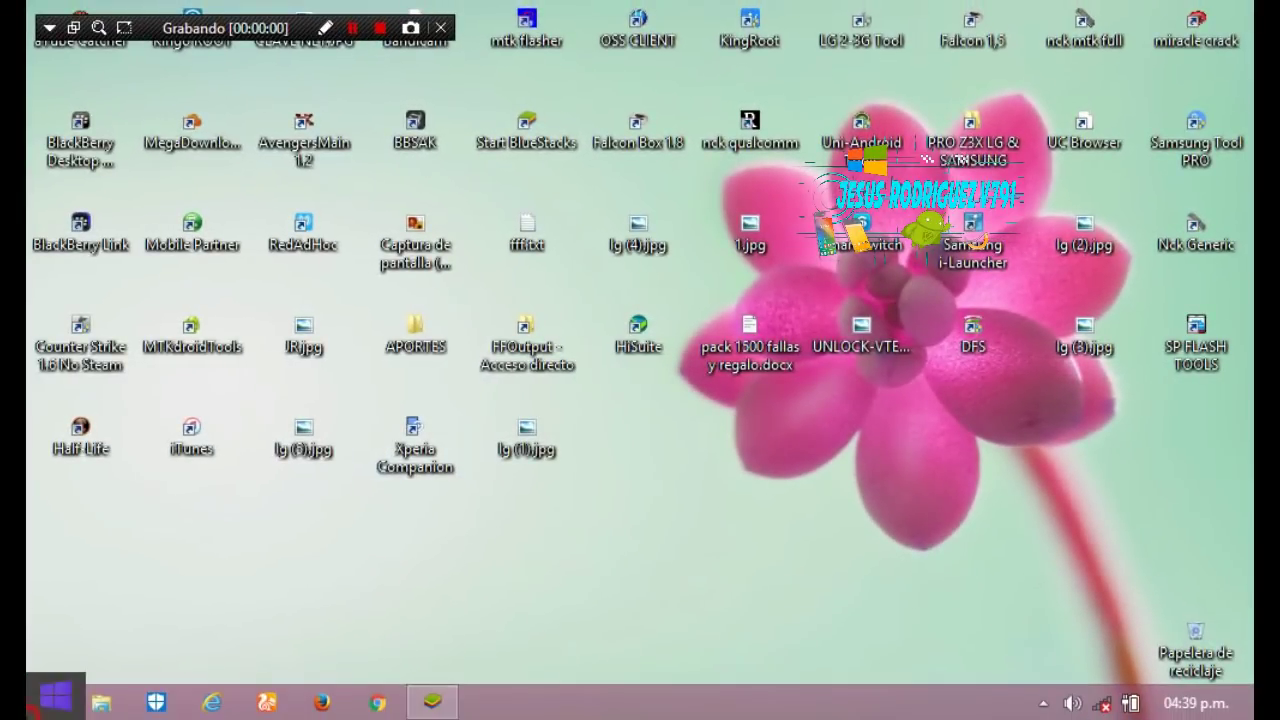
Launch DDPB Installer from the Start apps list and allow it admin rights
left_click(52, 703)
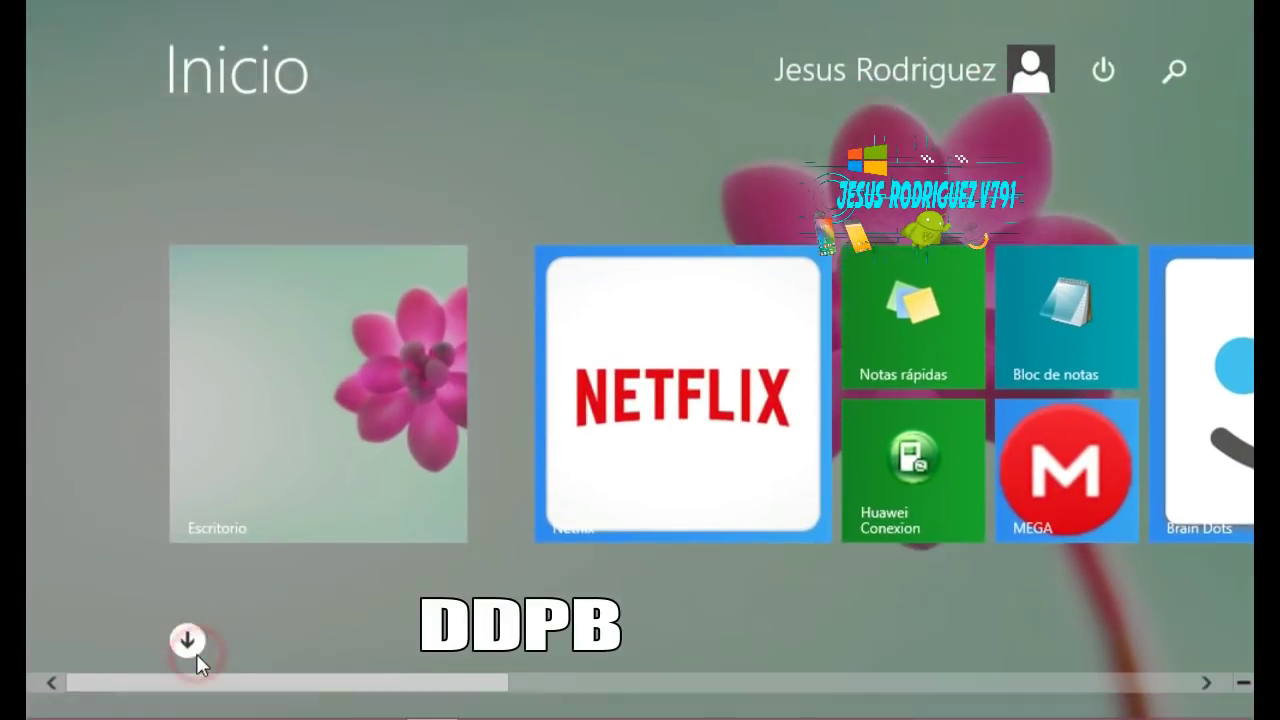
left_click(194, 652)
left_click(687, 445)
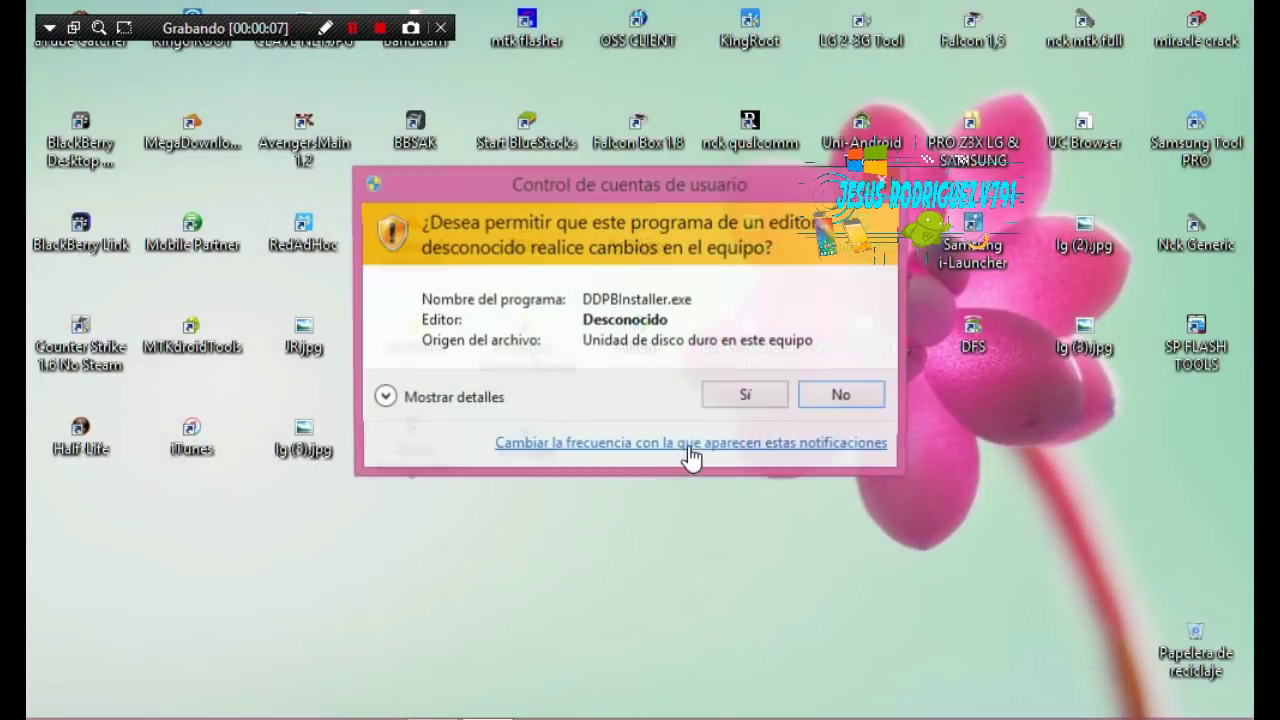
left_click(749, 397)
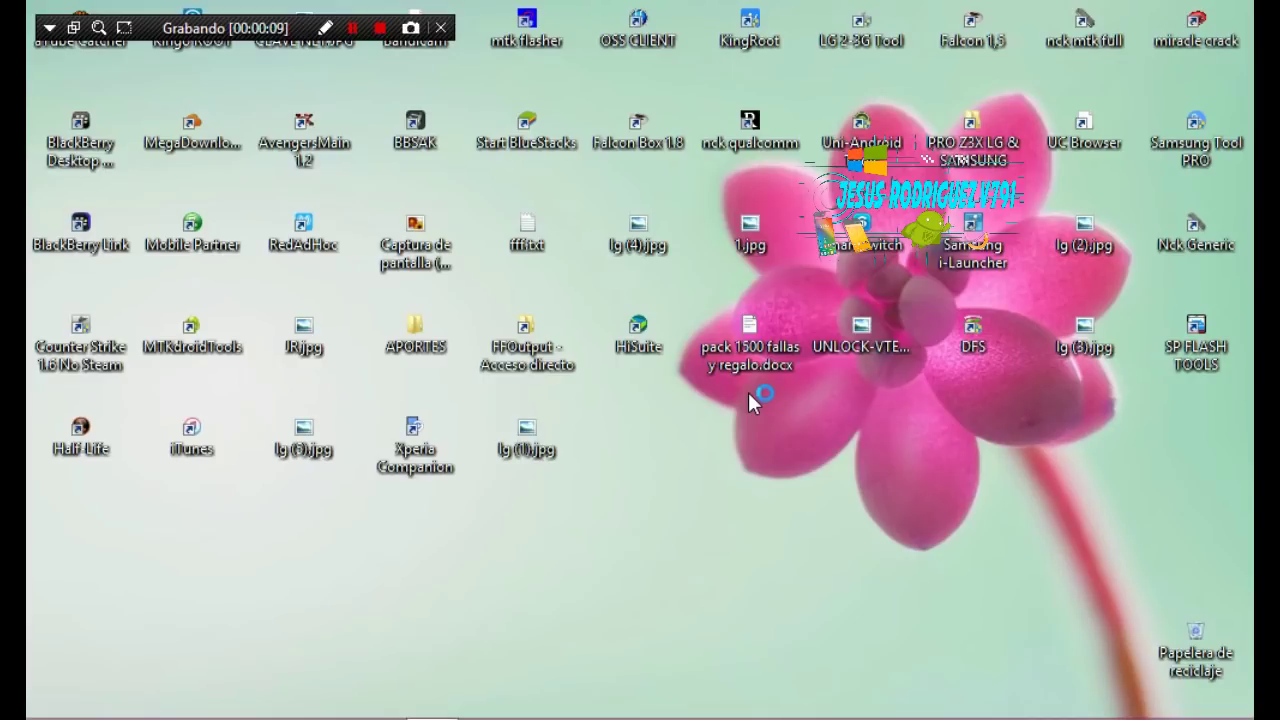
Scan for the phone and set the device IP to 169.254.0.1
left_click(356, 326)
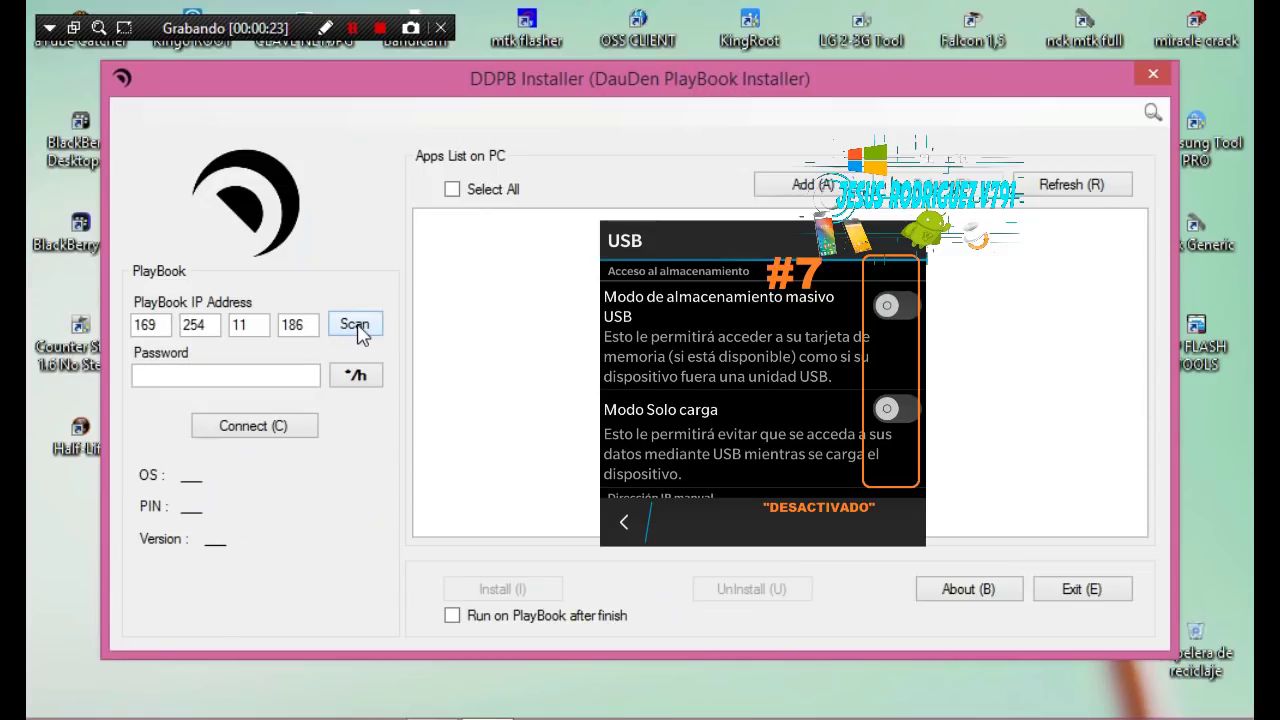
left_click(357, 327)
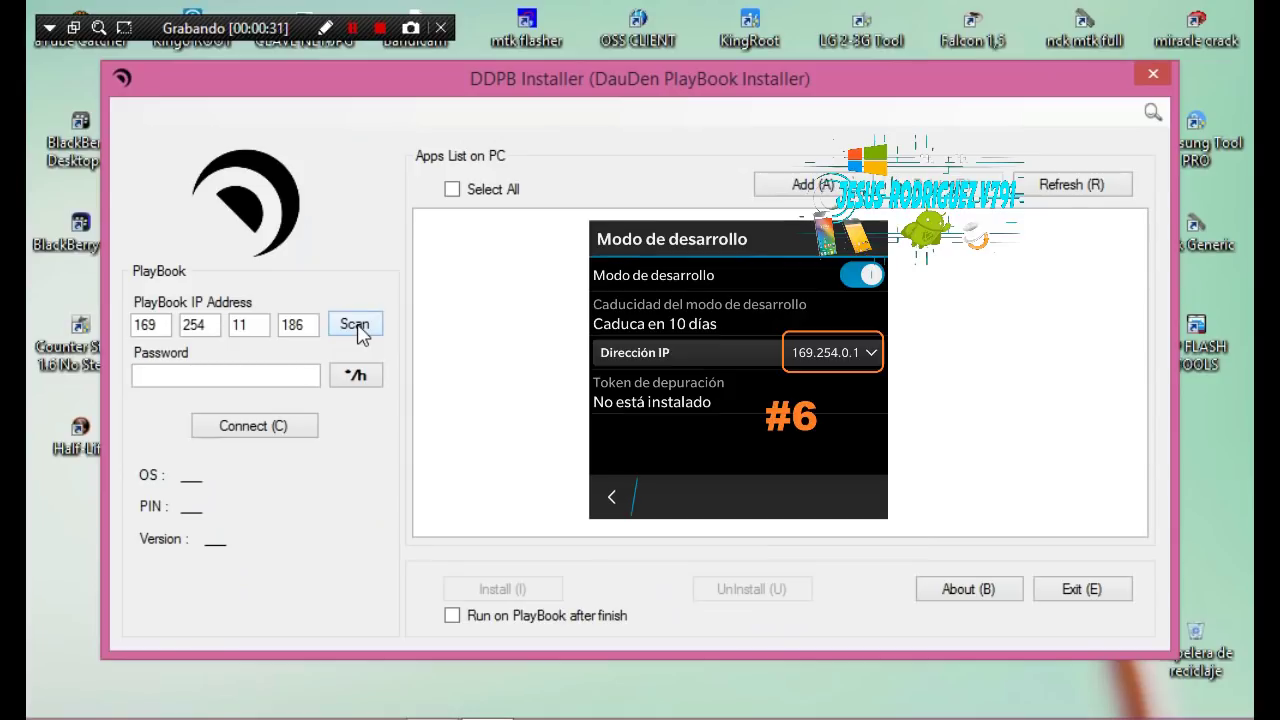
left_click(356, 328)
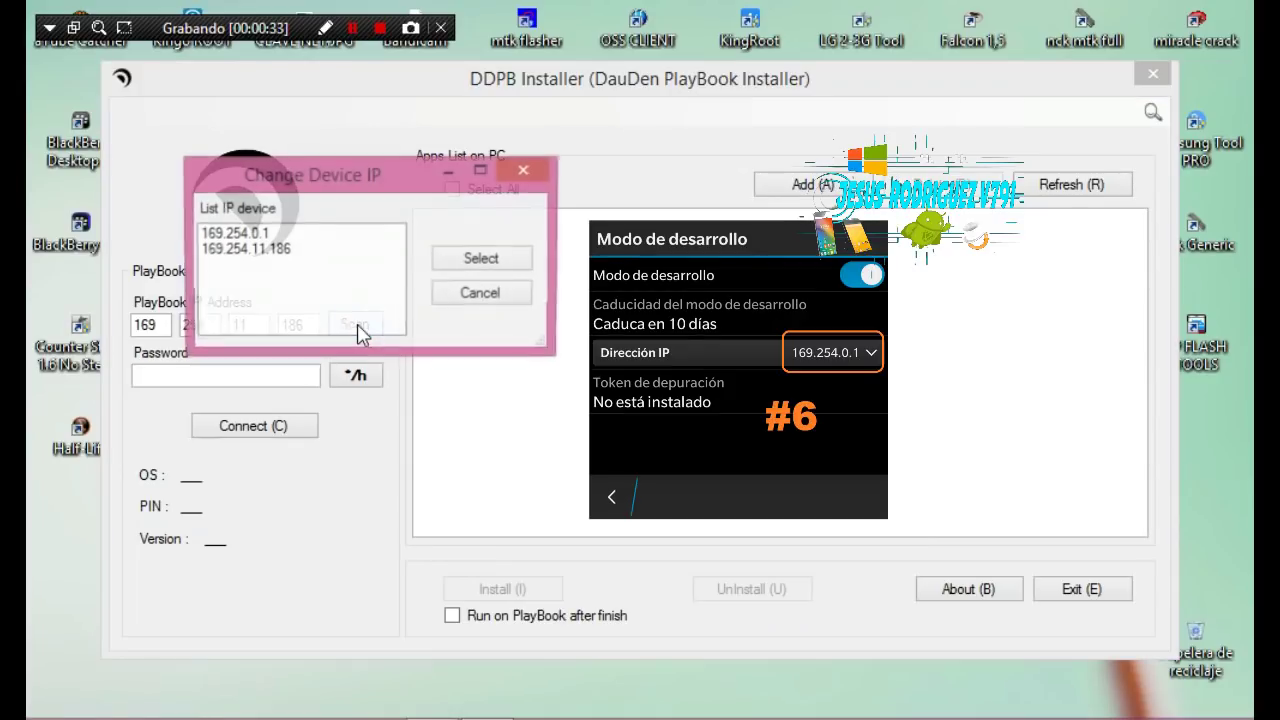
left_click_drag(330, 178, 413, 179)
left_click(335, 236)
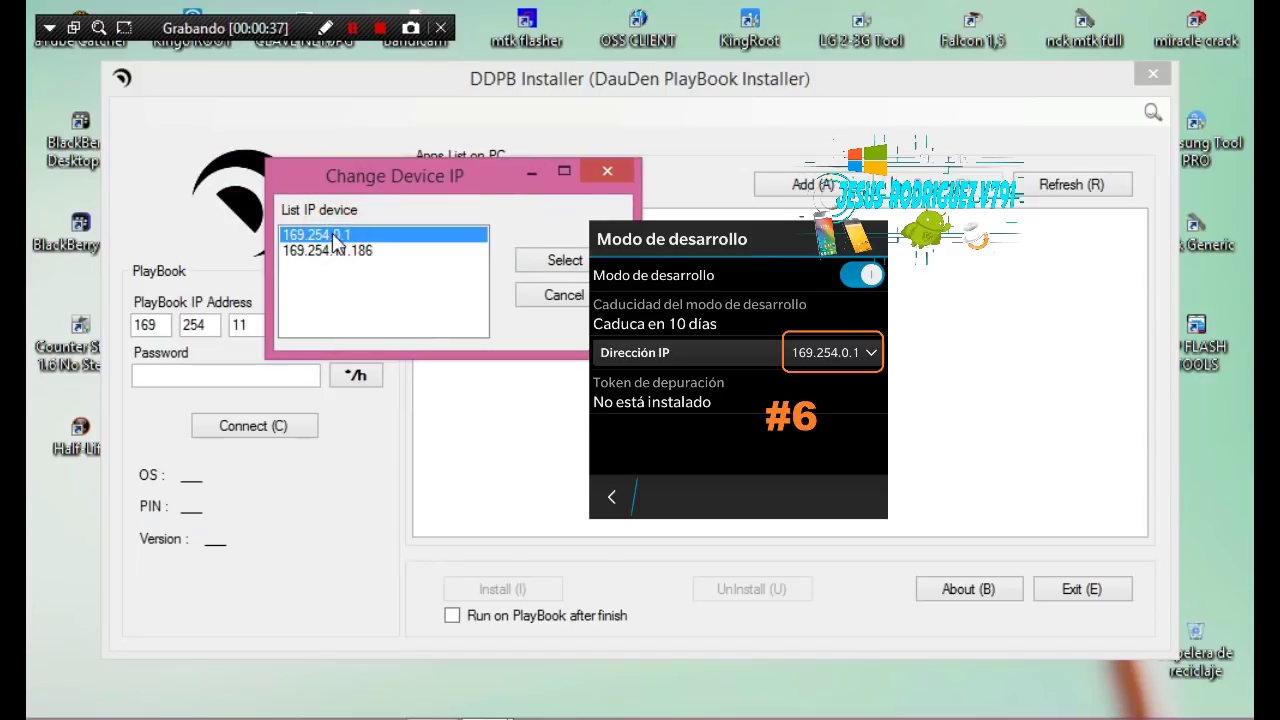
left_click(578, 266)
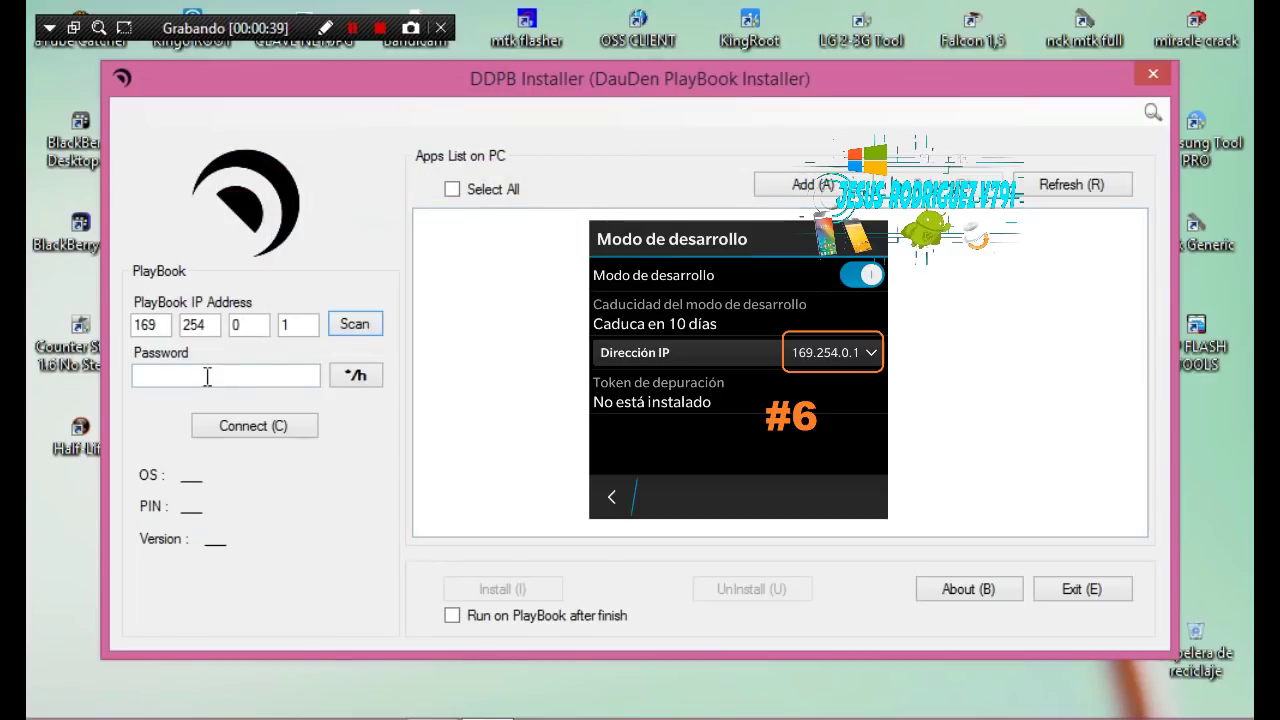
Enter the device password and connect to the phone
left_click(206, 375)
type("12345")
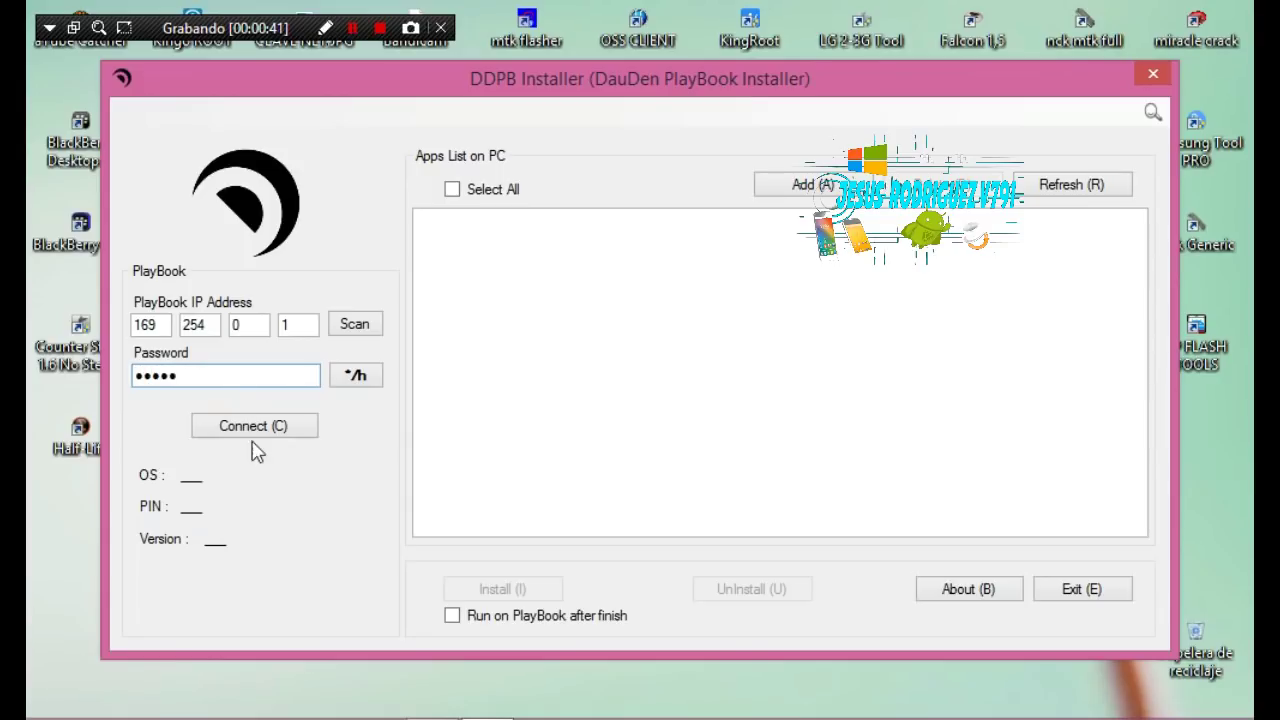
left_click(221, 430)
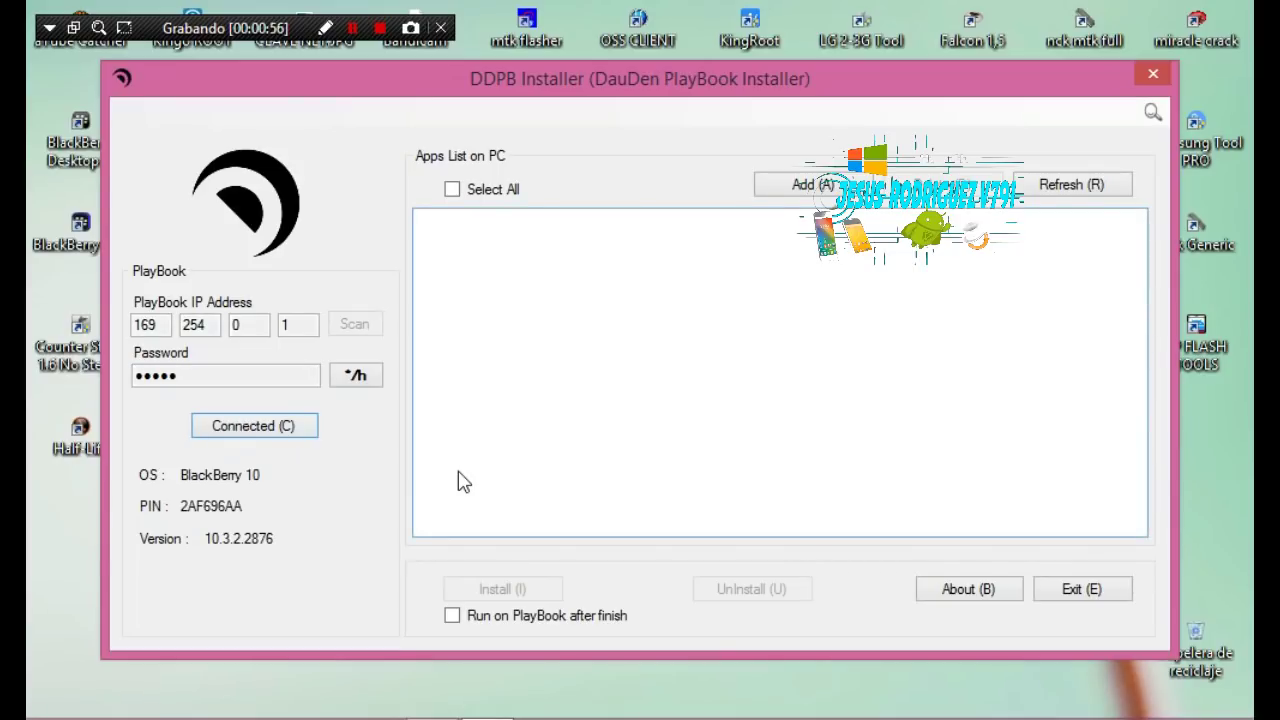
Add WAAF-1_0_0_2.bar from Escritorio to the apps list, tick it and install it
key("alt")
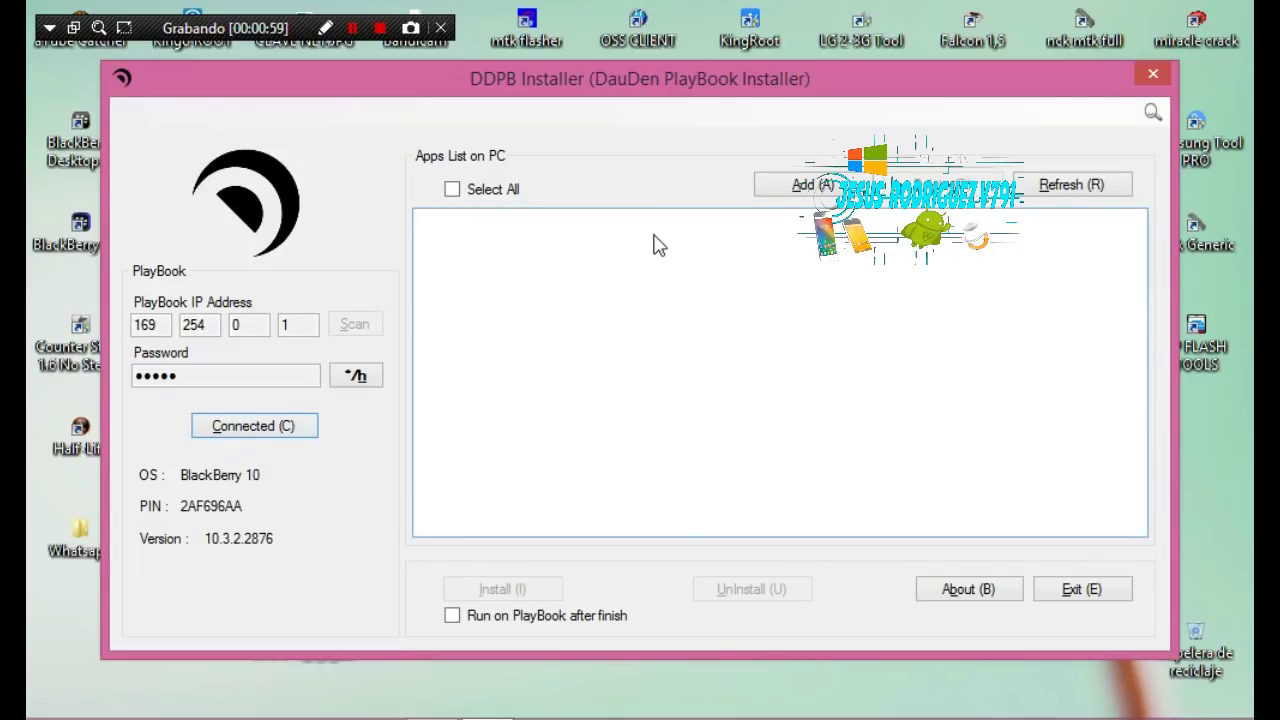
left_click(828, 186)
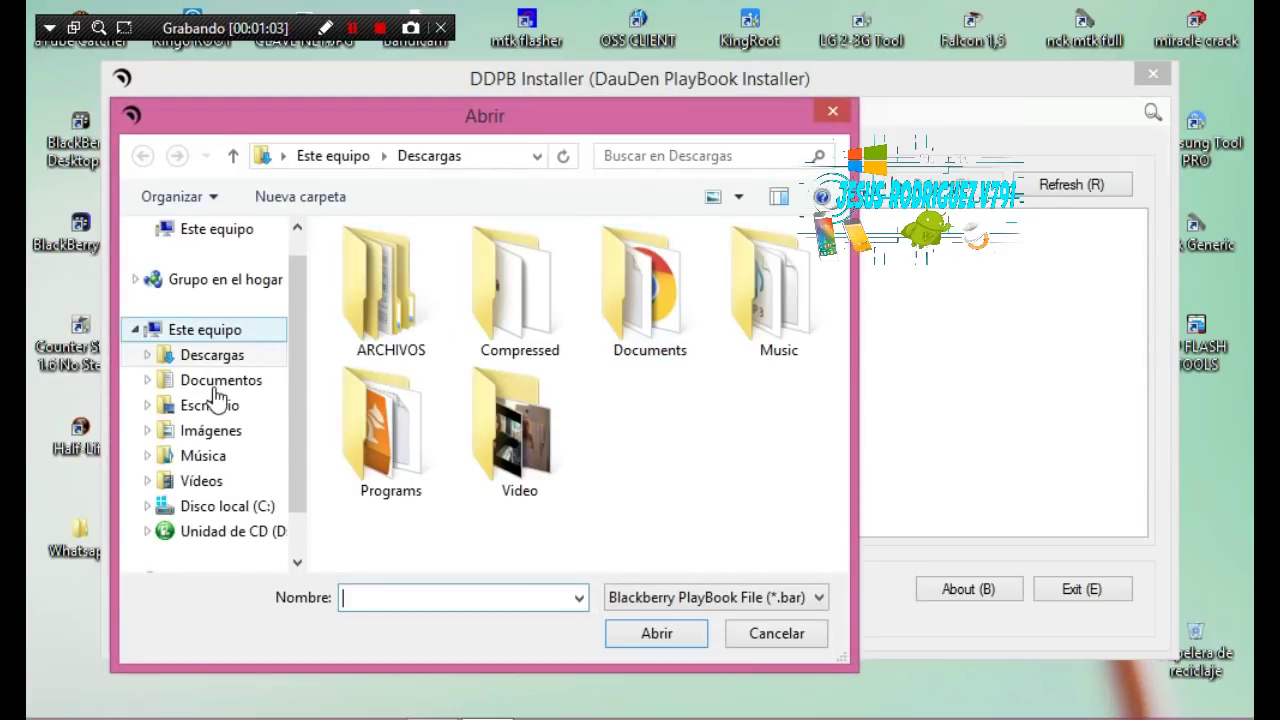
left_click(205, 405)
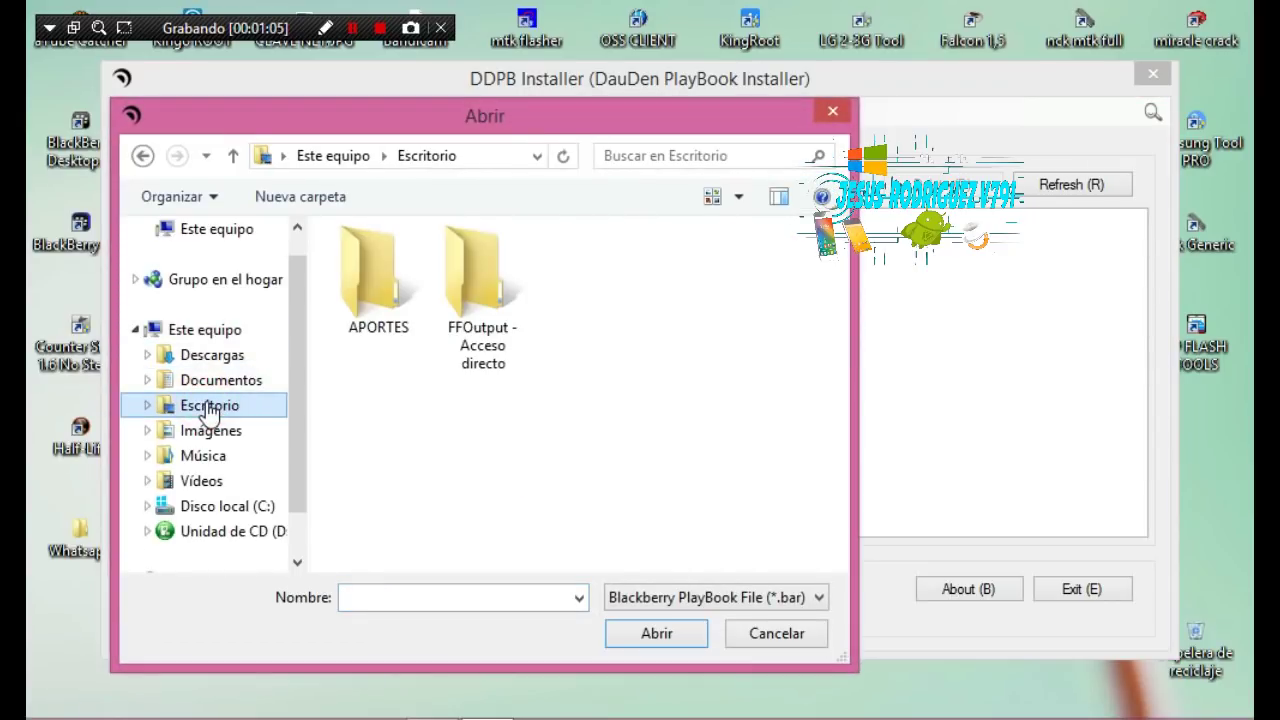
left_click(812, 300)
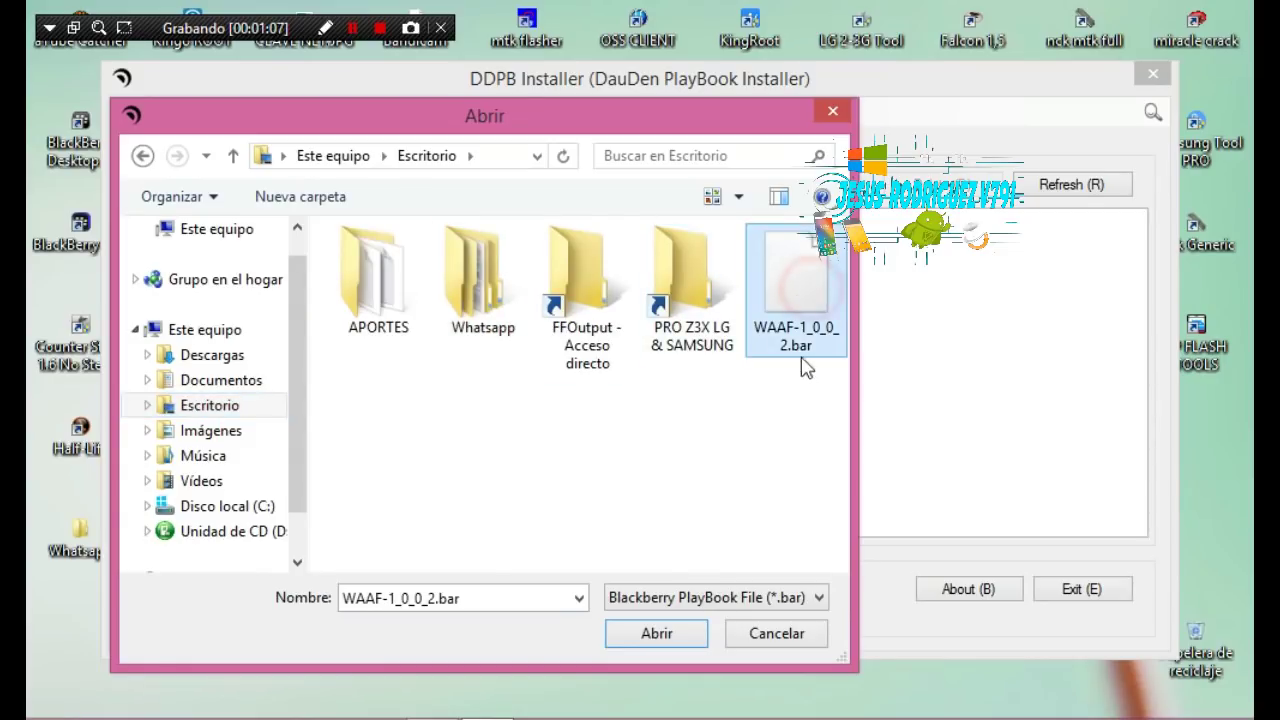
double_click(800, 290)
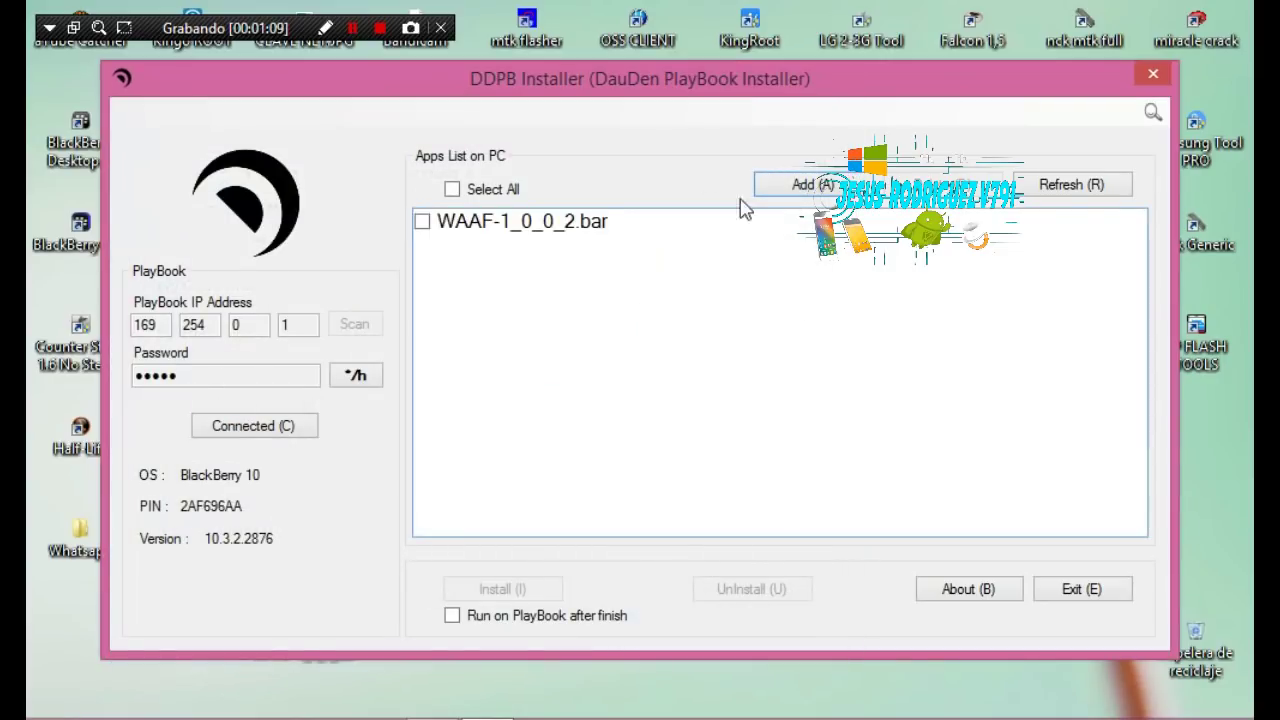
left_click(421, 222)
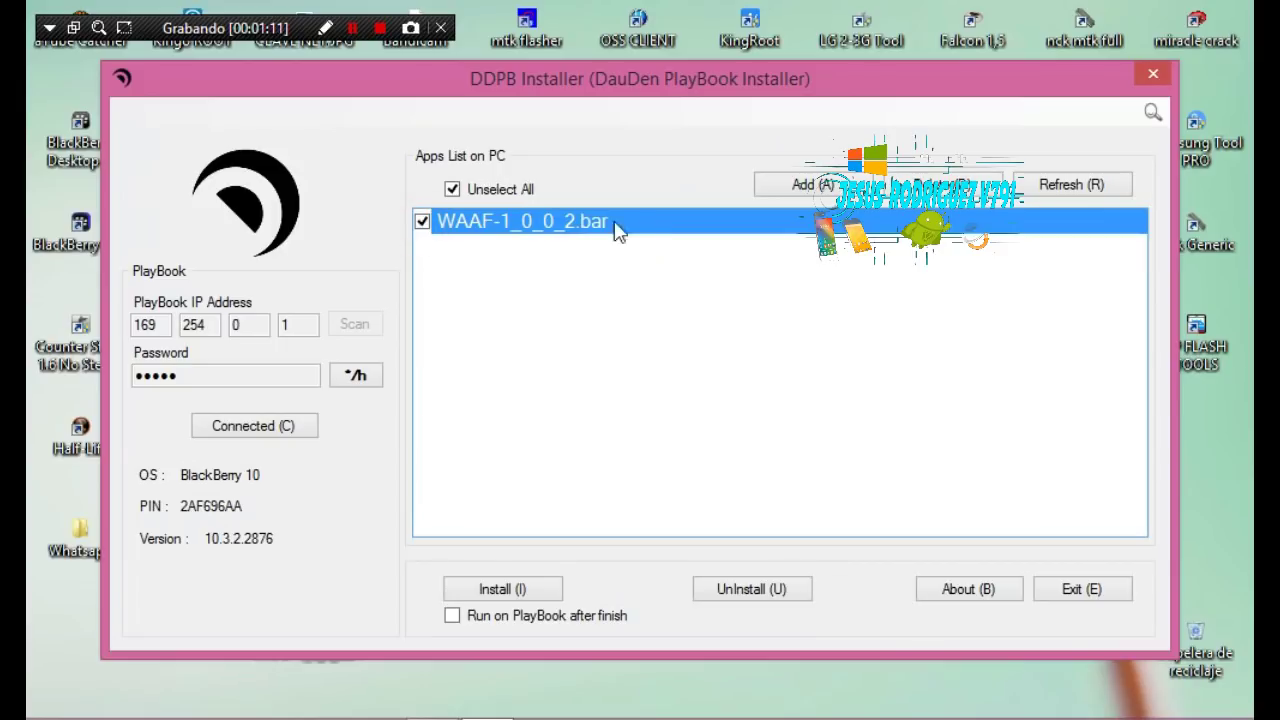
left_click(512, 591)
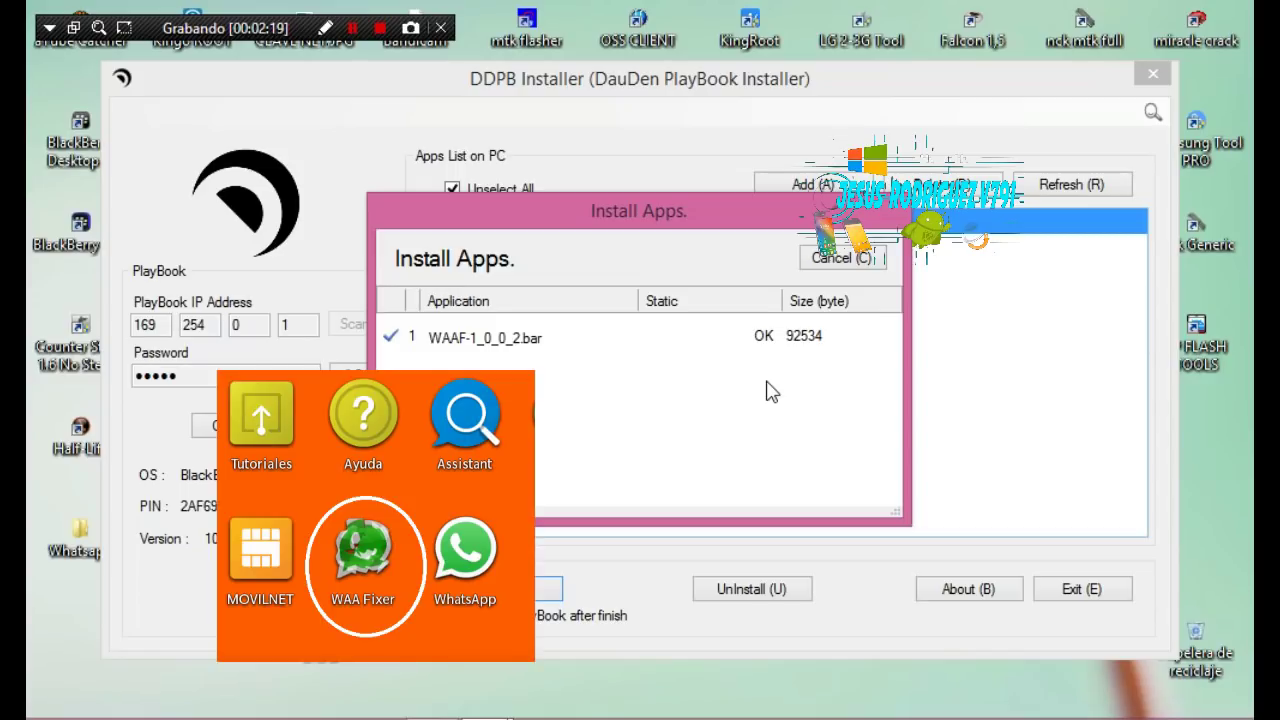
Close the report showing WAAF-1_0_0_2.bar installed with status OK
left_click(866, 258)
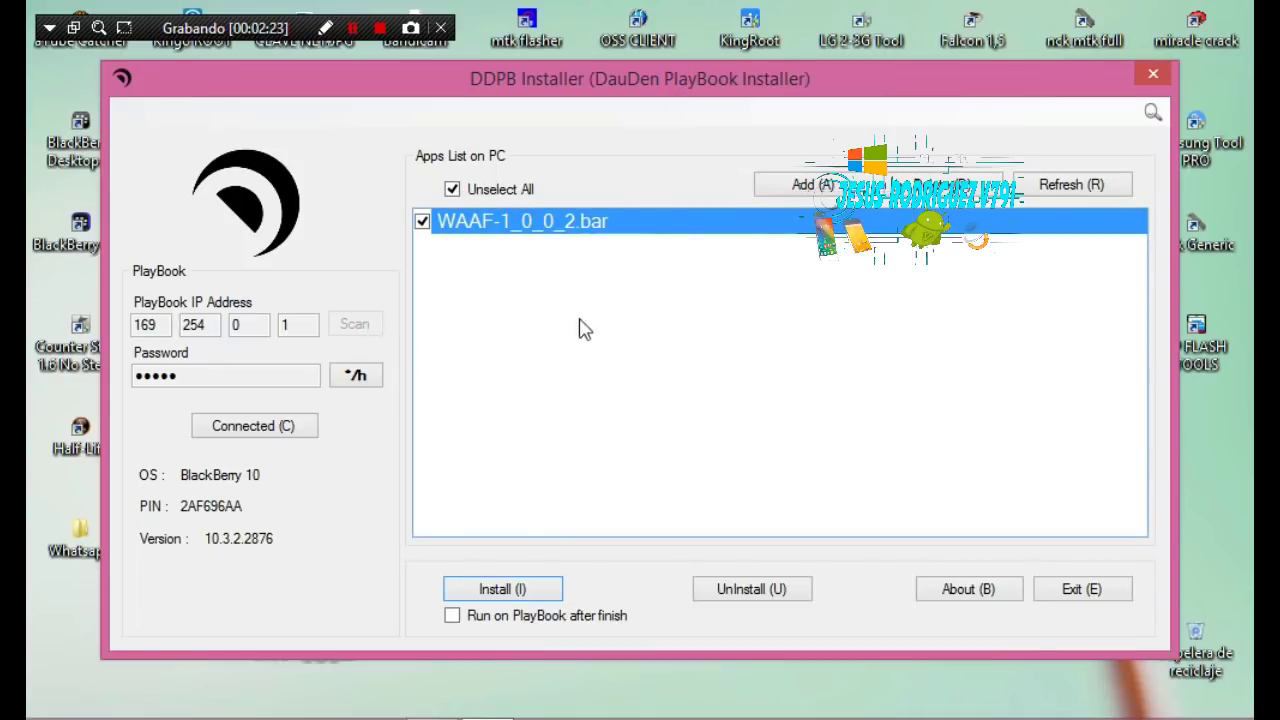
Close DDPB Installer and copy the desktop Whatsapp folder with Copiar
left_click(1155, 75)
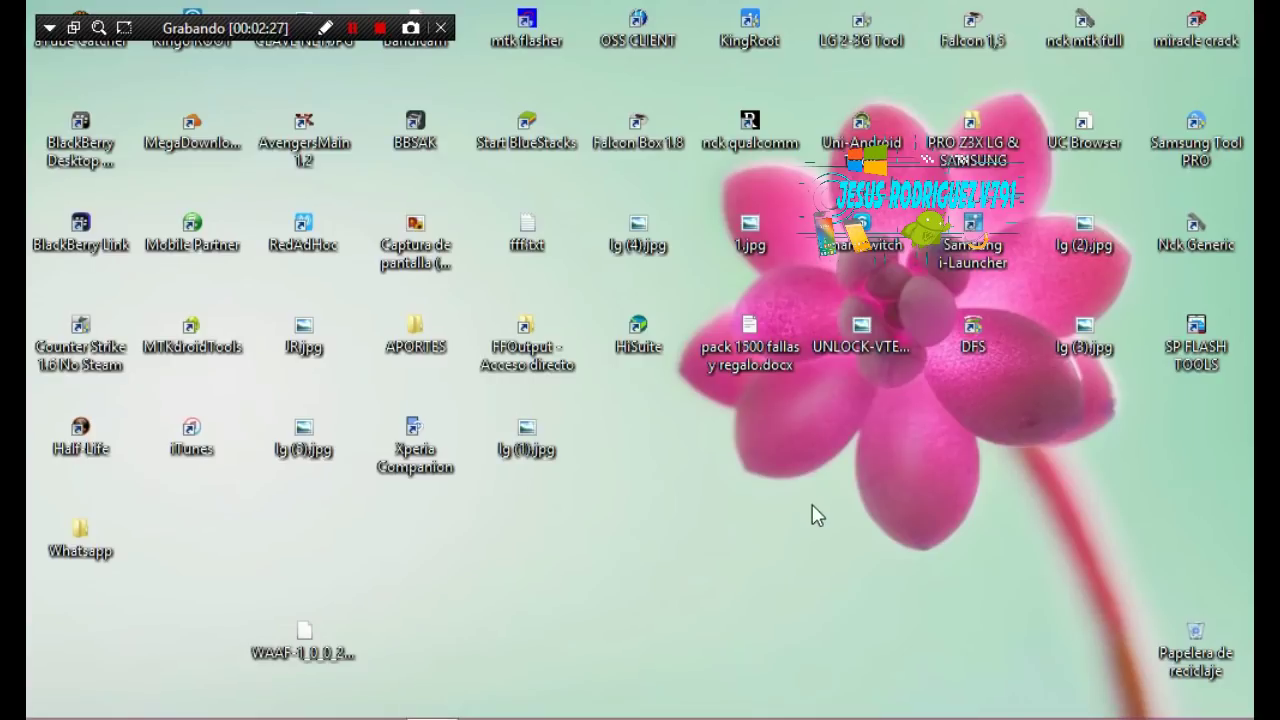
left_click(106, 560)
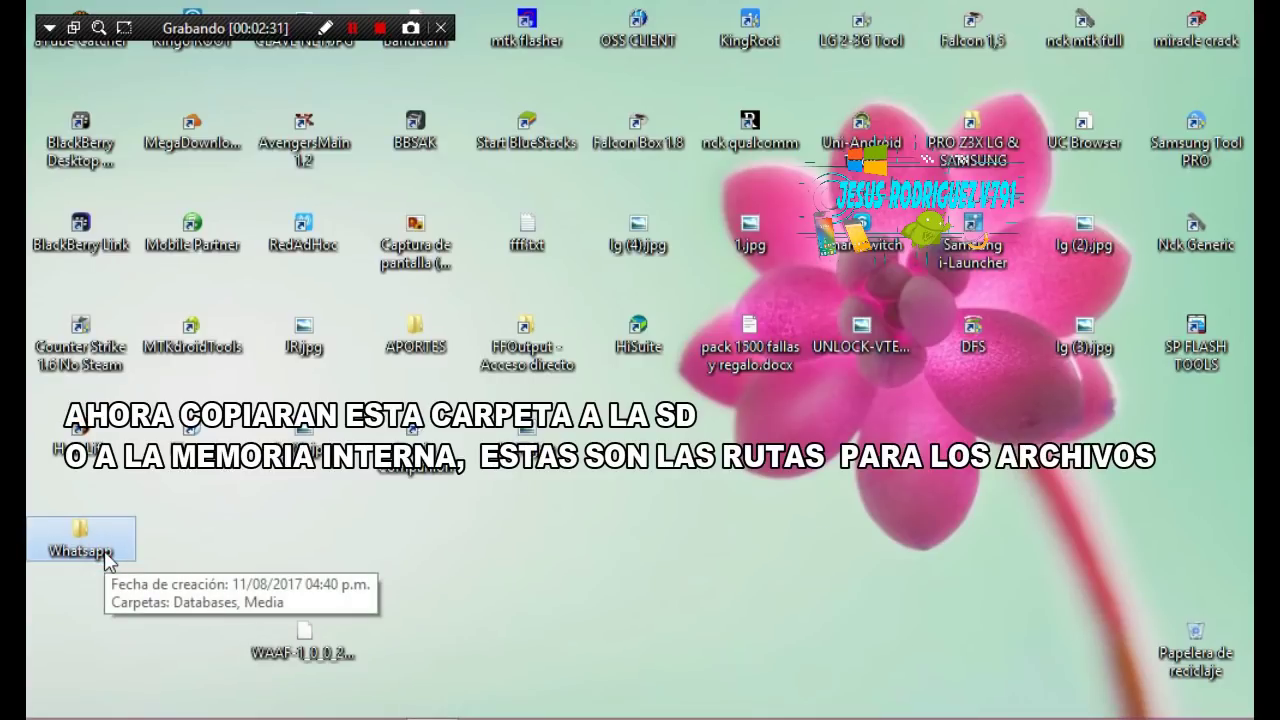
right_click(104, 558)
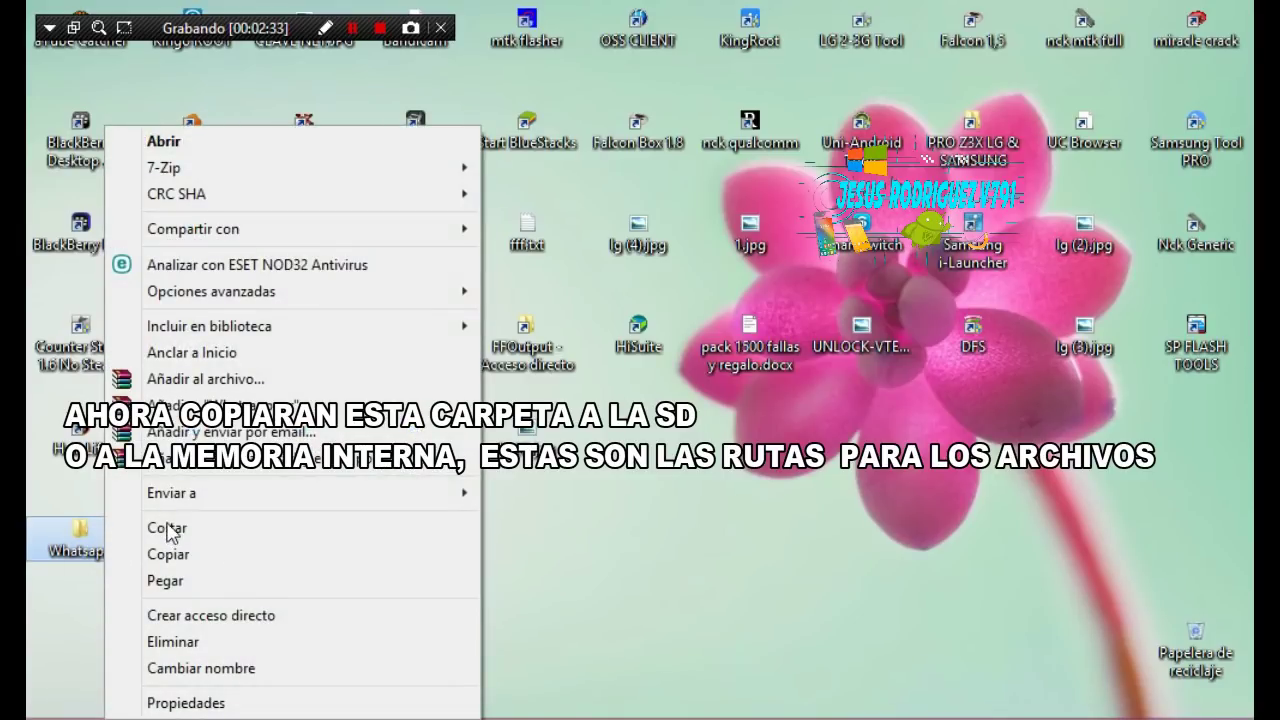
left_click(176, 557)
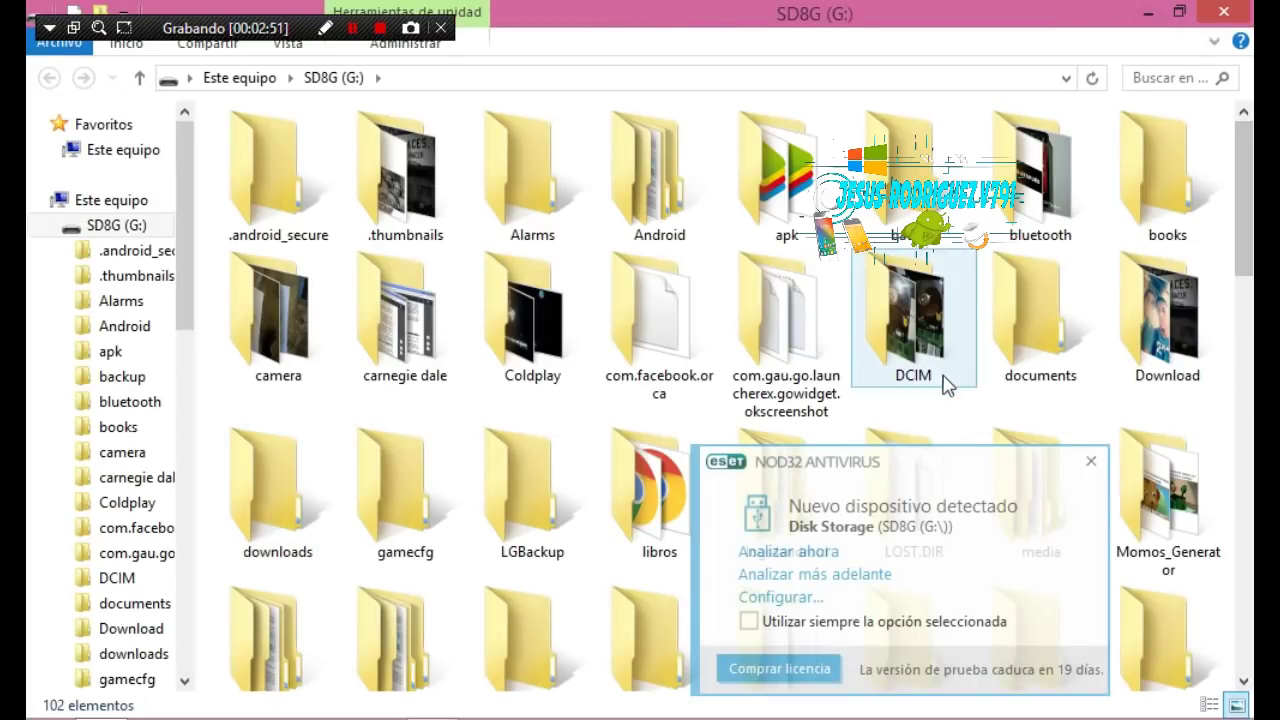
Dismiss the ESET notice, paste Whatsapp onto SD8G (G:) and open it
left_click(1091, 460)
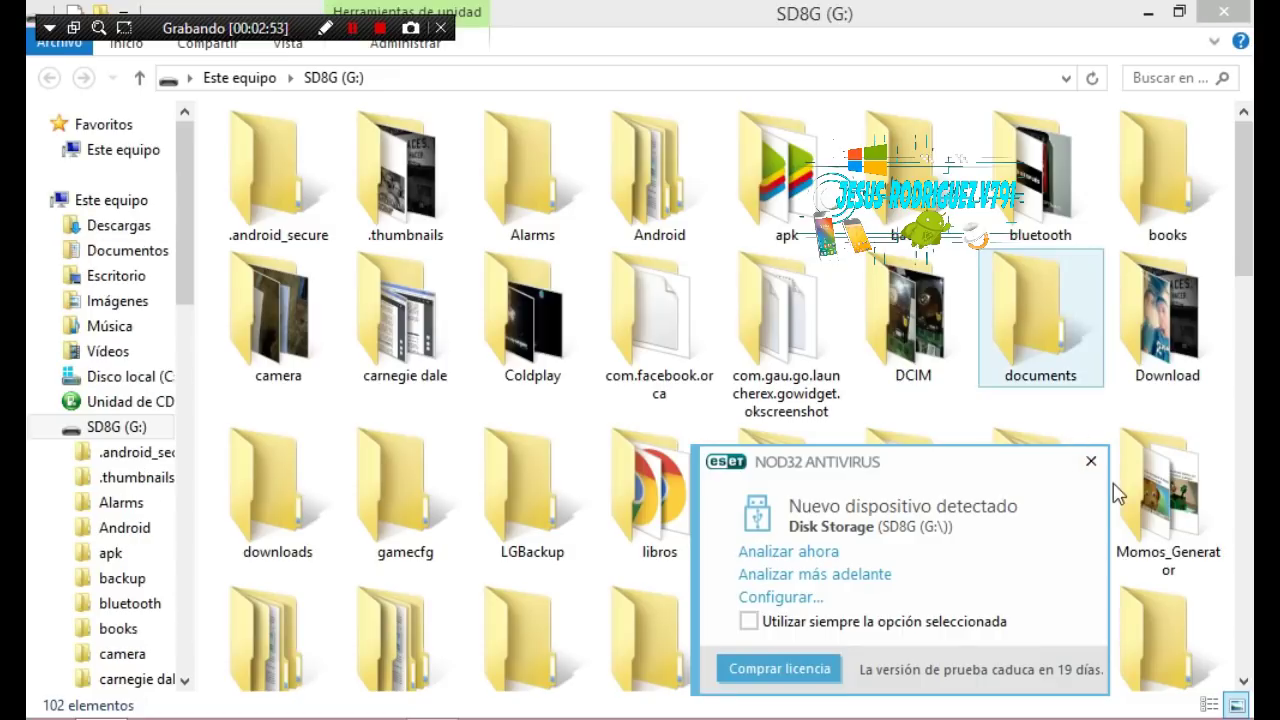
left_click(1092, 462)
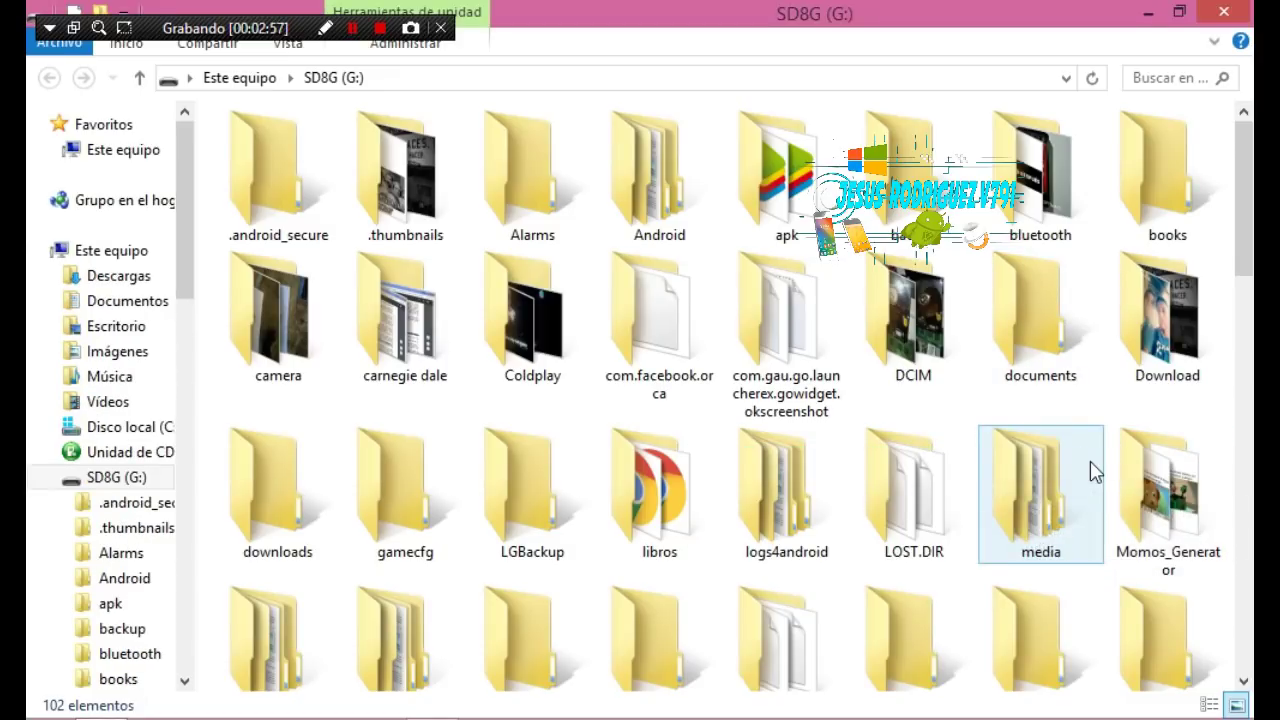
key("ctrl+v")
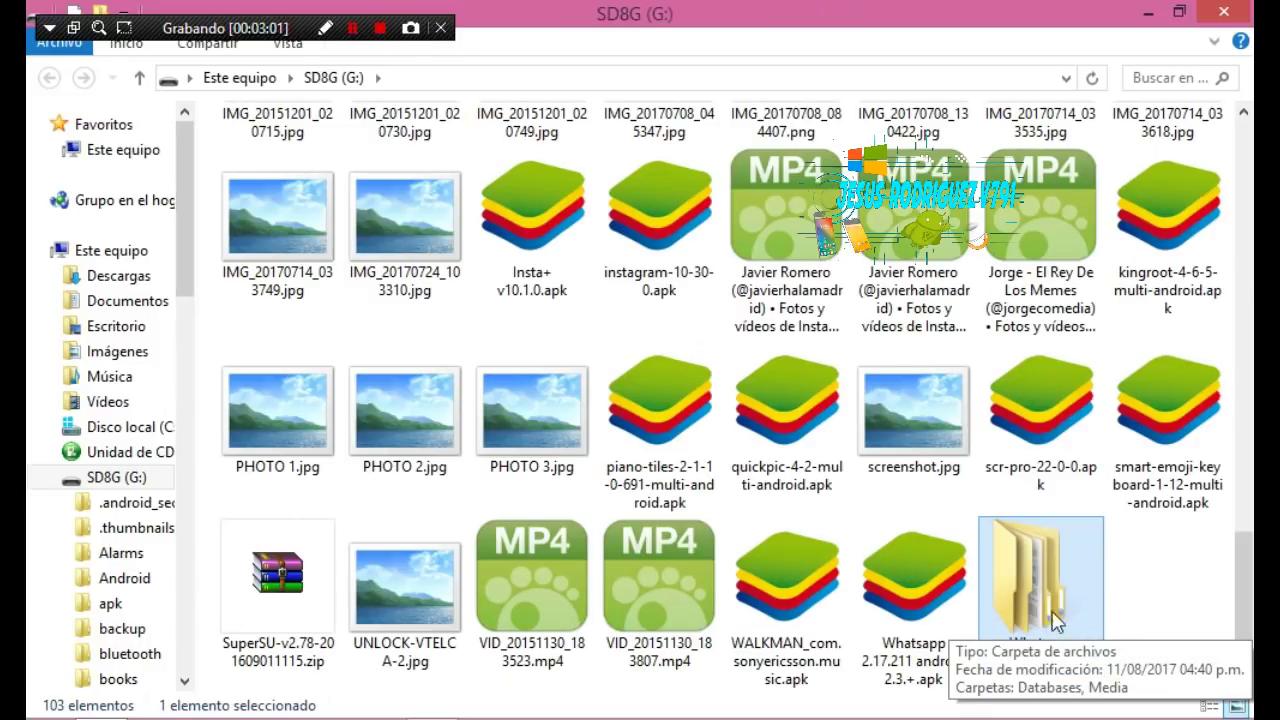
double_click(1056, 612)
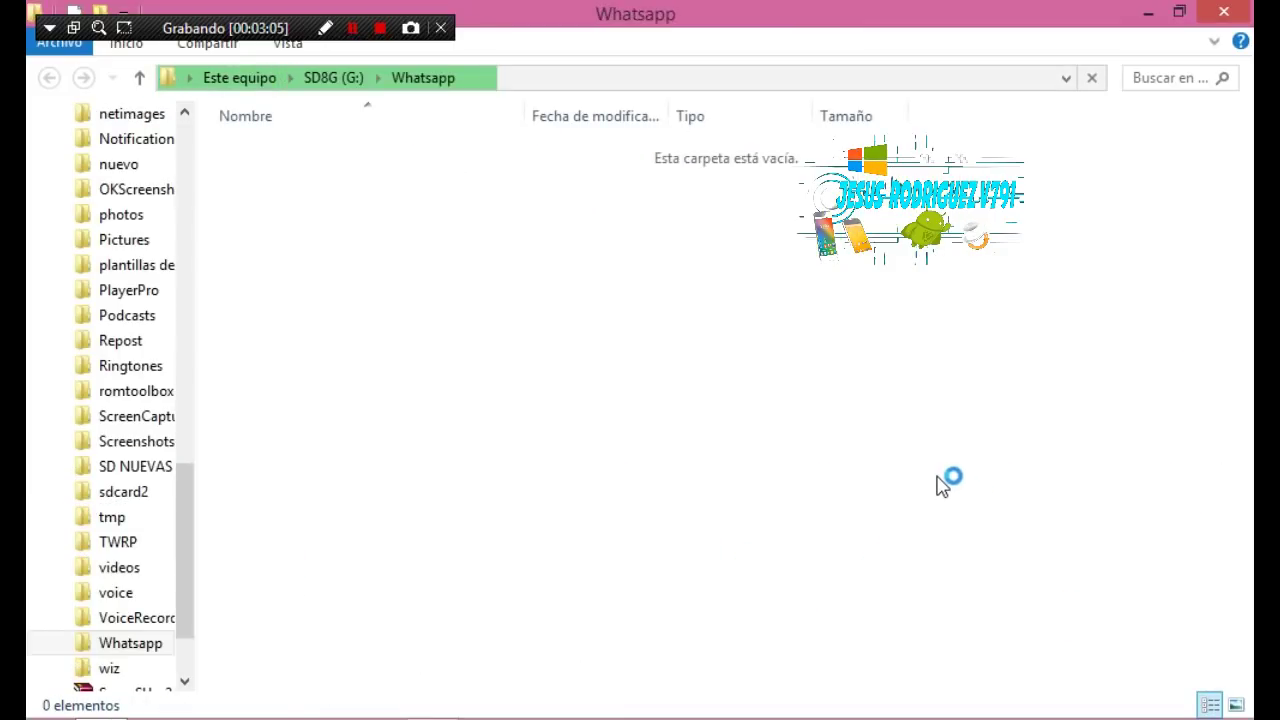
Check the Databases folder, then browse Media into its WallPaper subfolder
key("Up")
key("Return")
key("BackSpace")
key("Down")
key("Return")
key("Down")
key("Up")
key("Return")
Check Media's animated GIFs and Whatsapp Images/Sent folders, then close the SD card window
key("BackSpace")
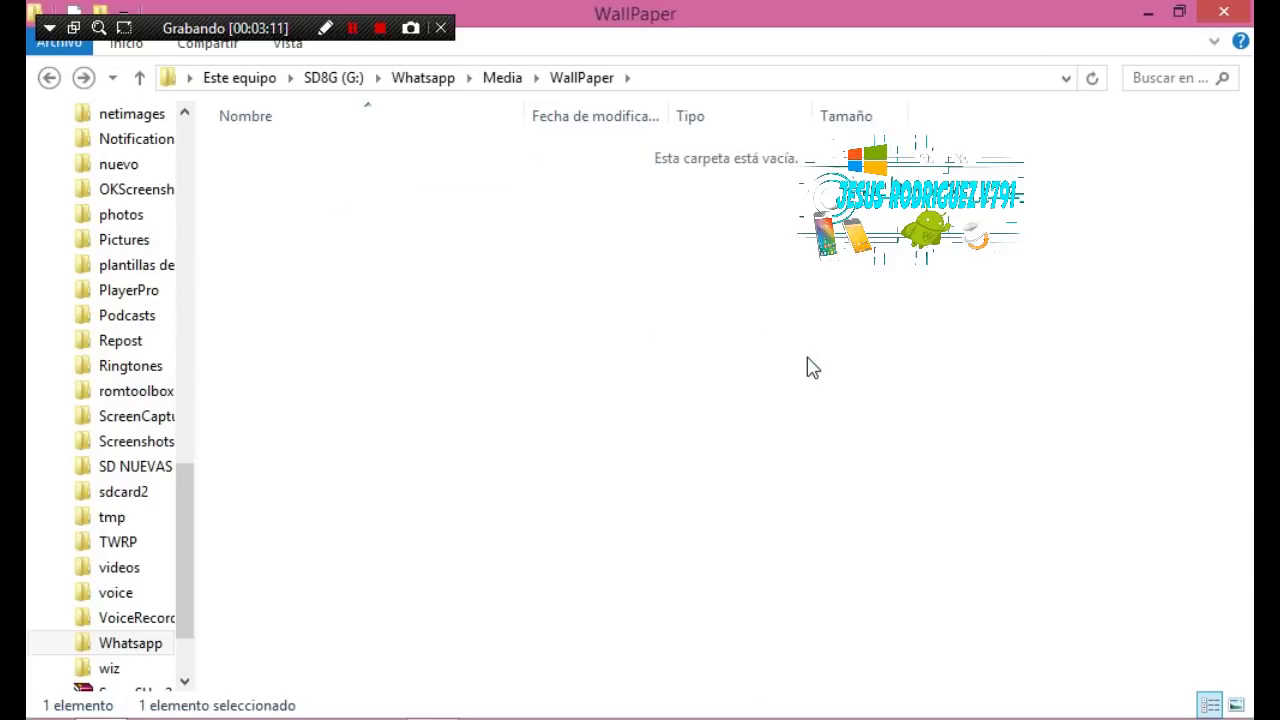
key("Down")
key("Down")
key("Up")
key("Return")
key("BackSpace")
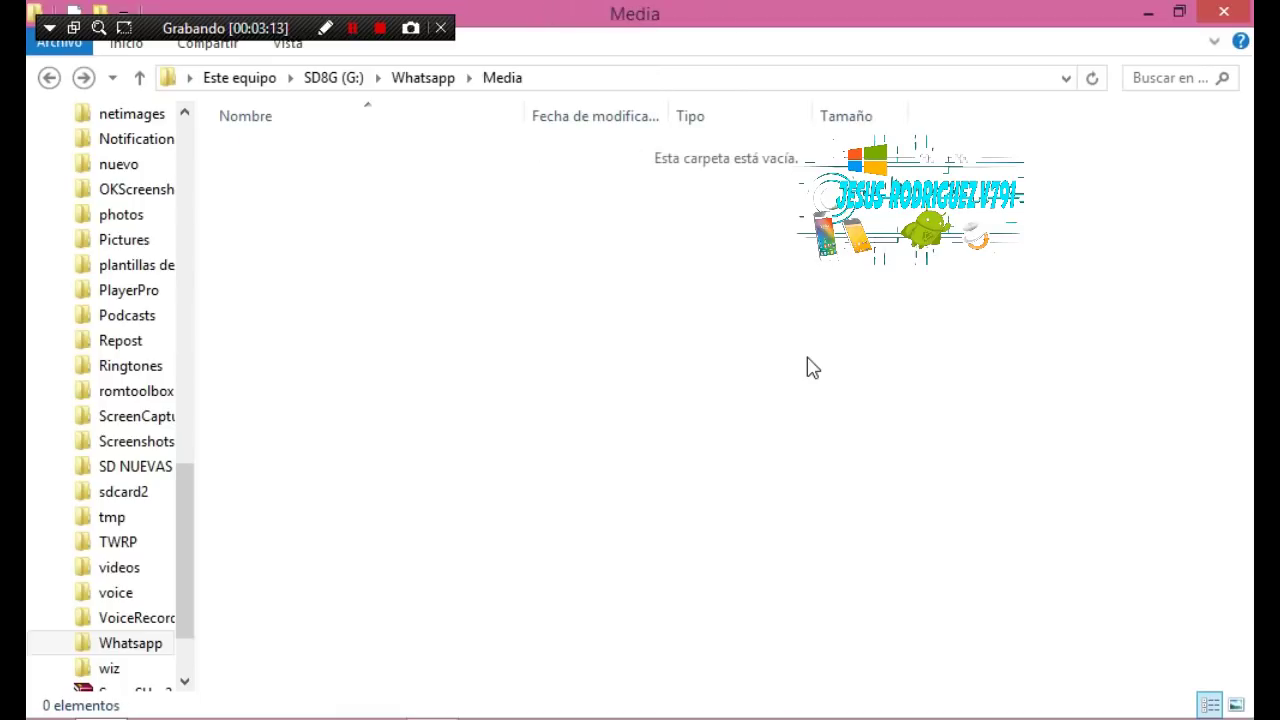
key("Down")
key("Down")
key("Down")
key("Down")
key("Up")
key("Return")
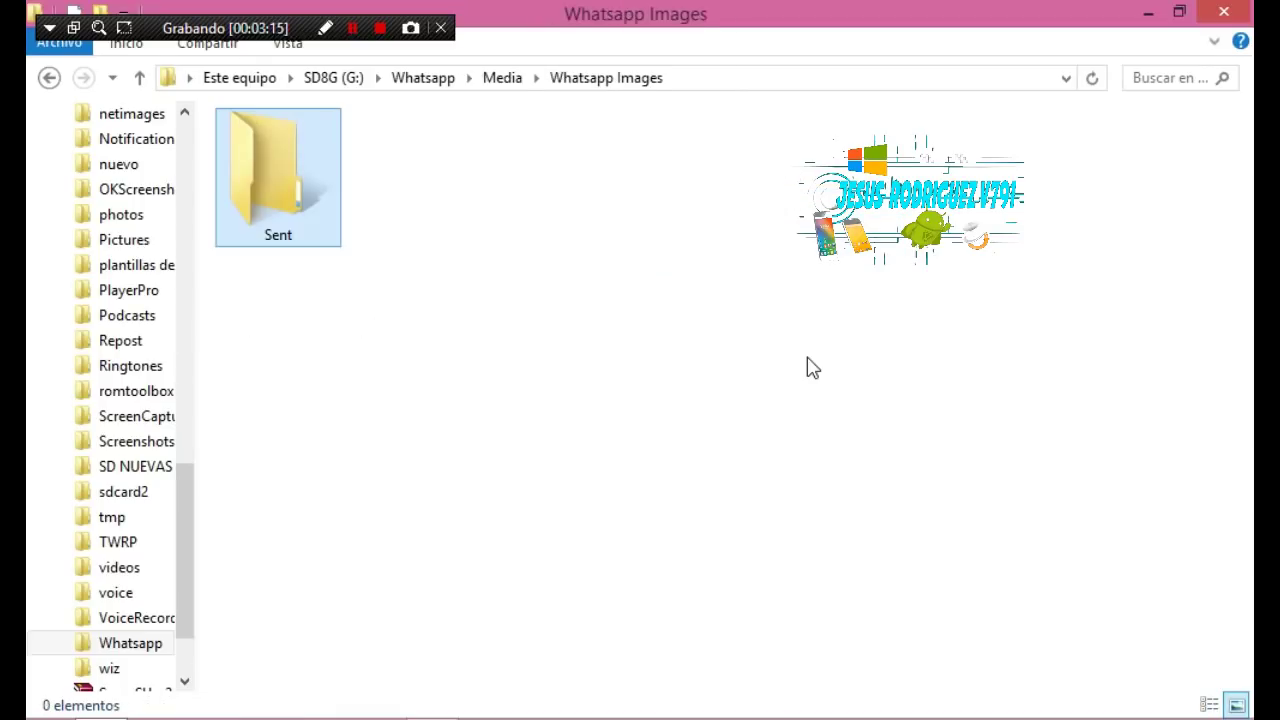
key("Return")
key("BackSpace")
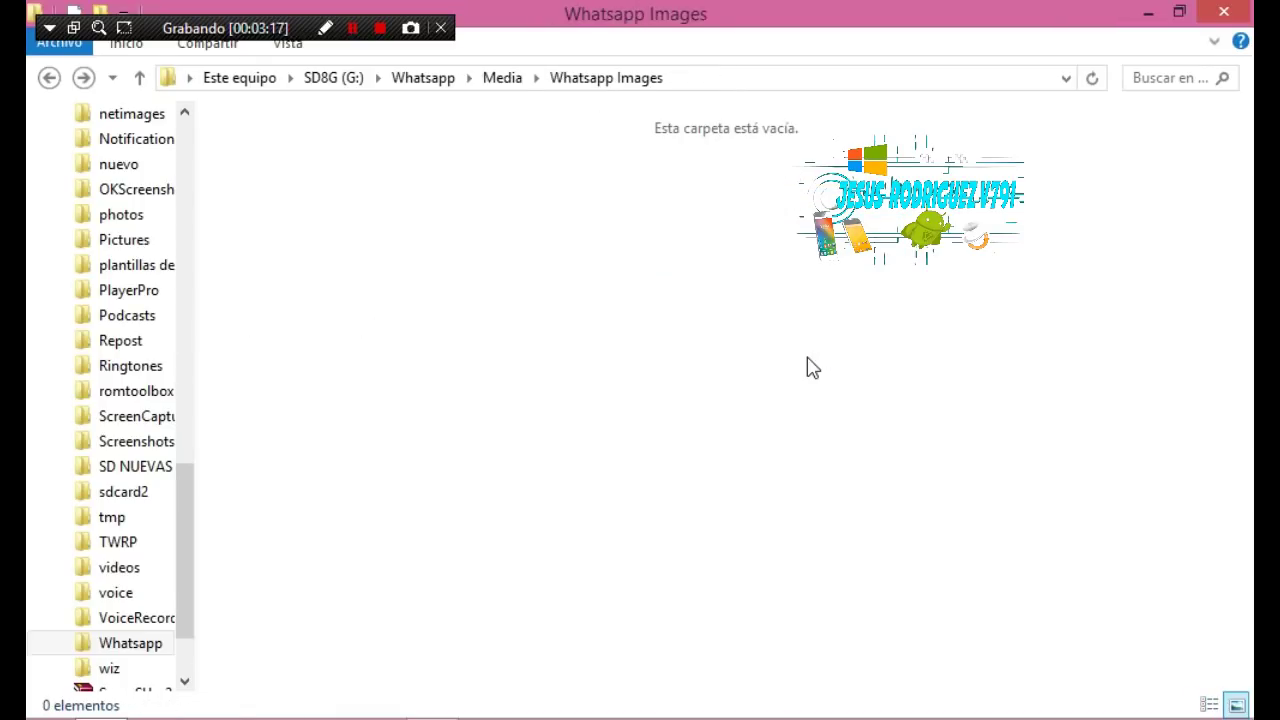
key("BackSpace")
key("BackSpace")
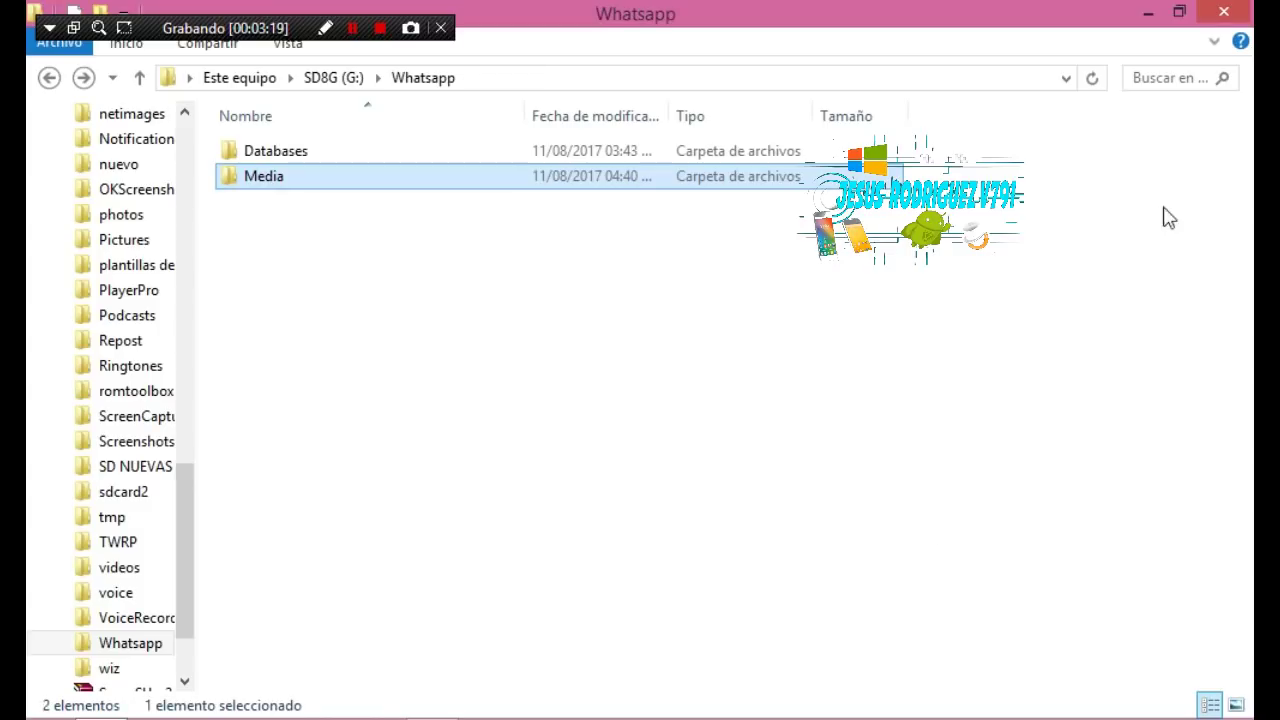
left_click(1214, 11)
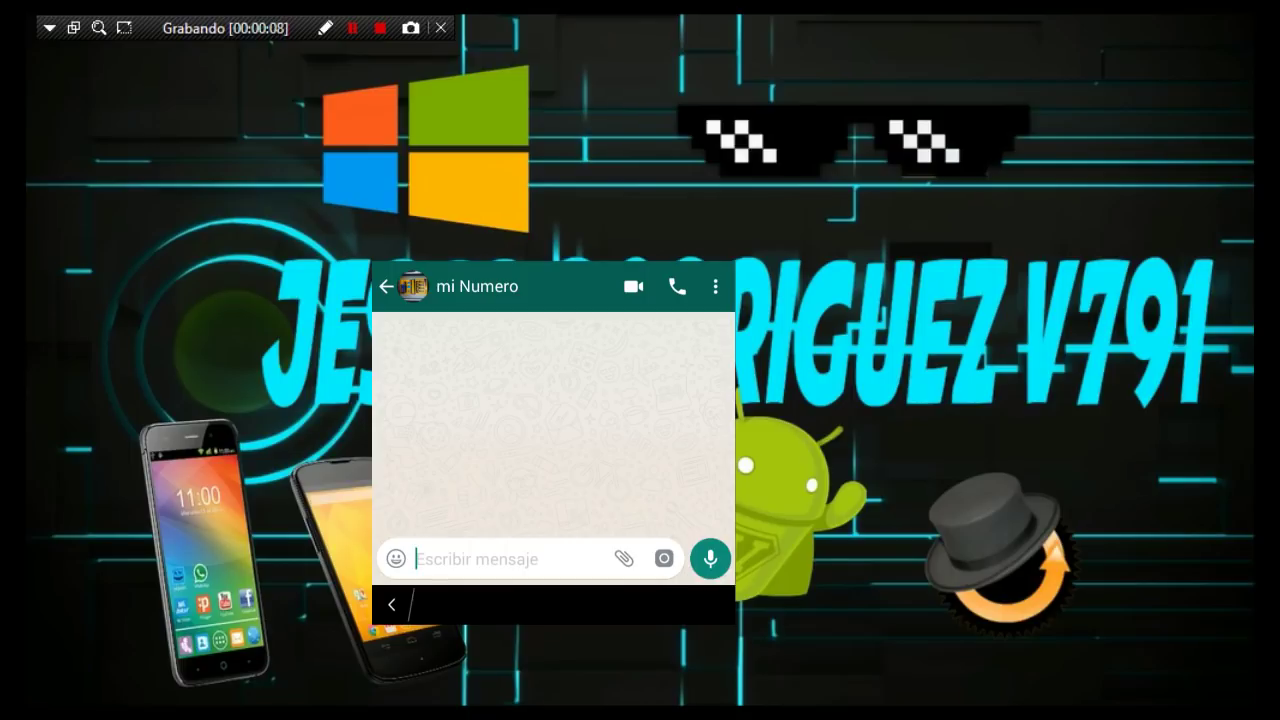
Send a captured screenshot from the WhatsApp camera in the 'mi Numero' chat
left_click(664, 558)
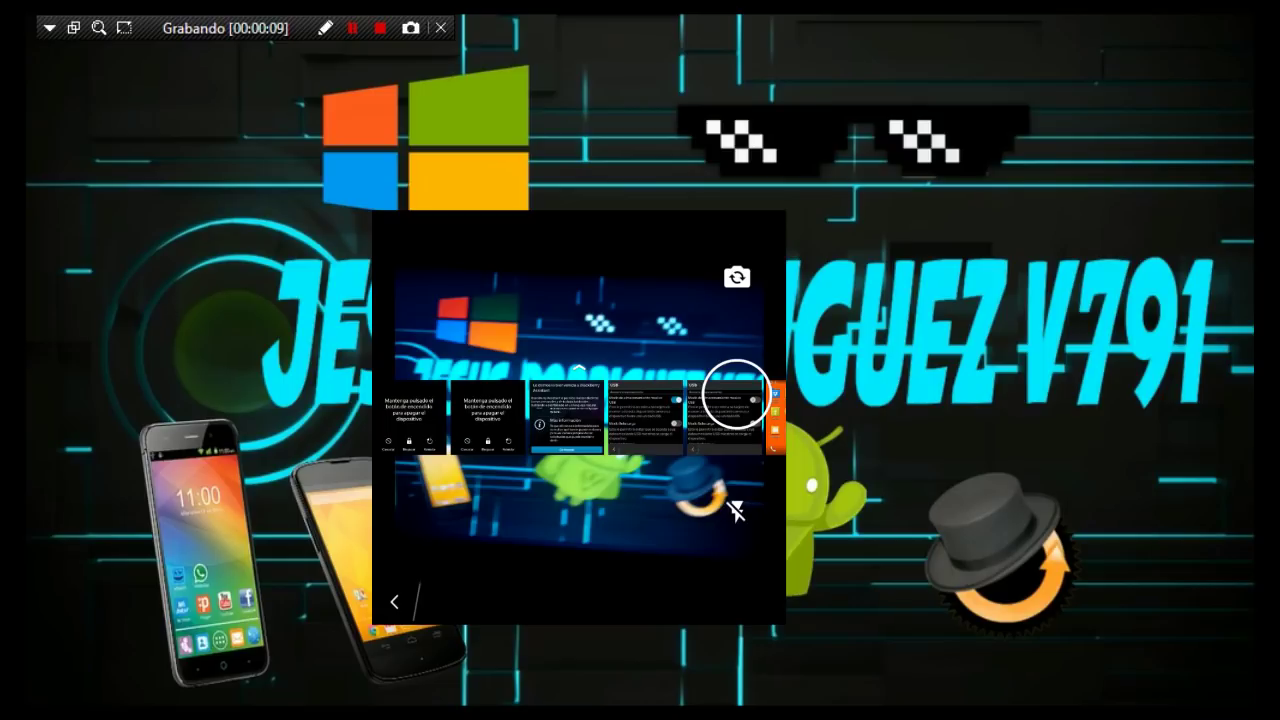
left_click(737, 385)
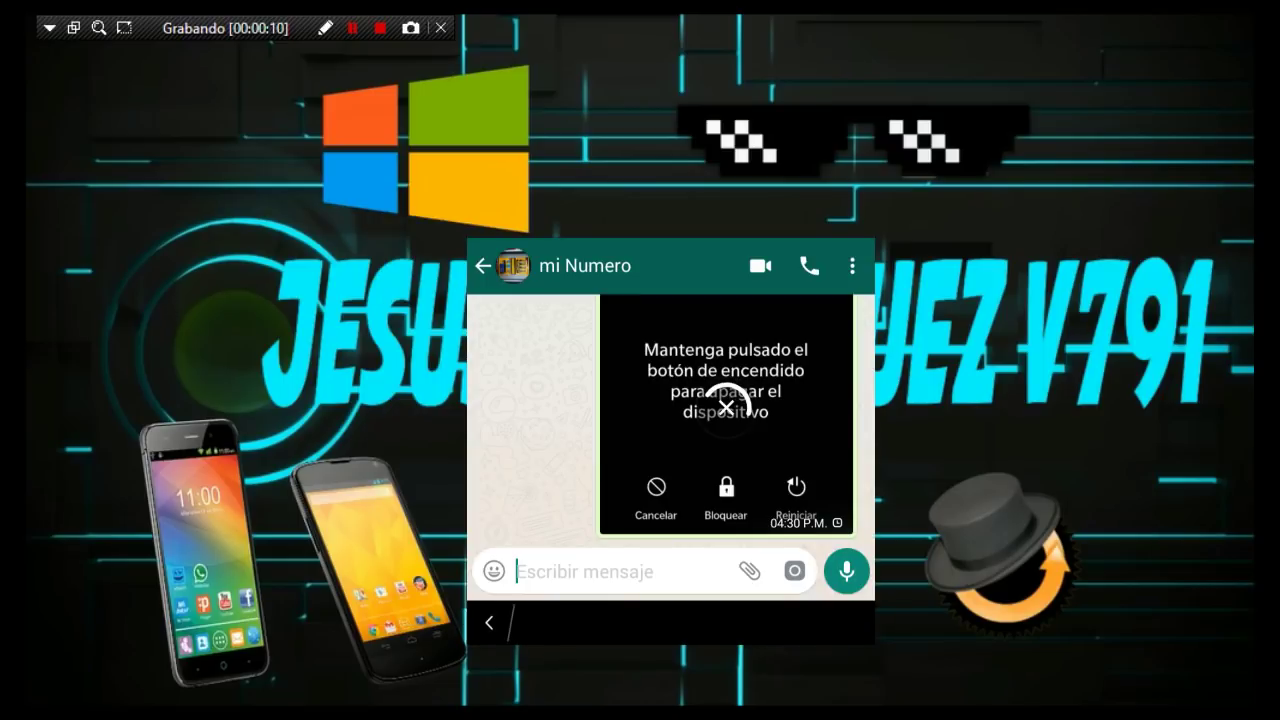